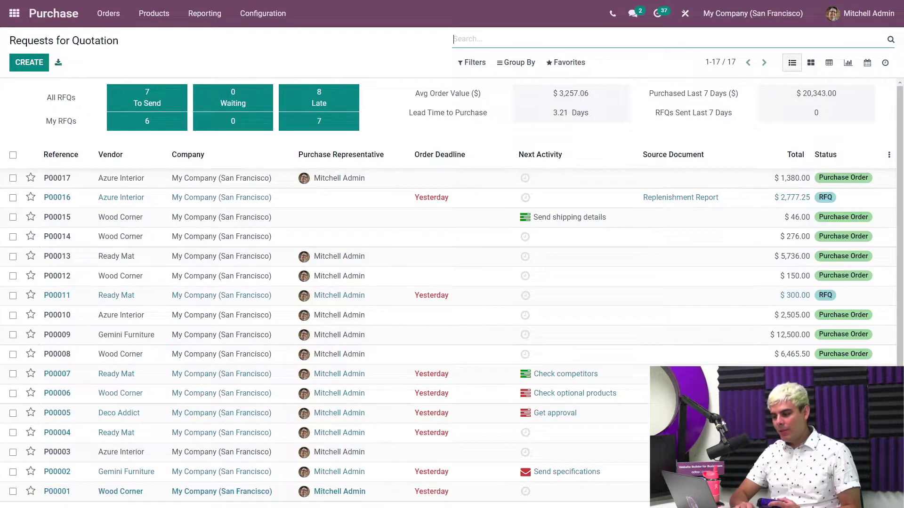
Step: Save purchase settings with Bill Control on Received quantities and 3-way matching on, then begin a new RFQ
left_click(269, 12)
left_click(277, 40)
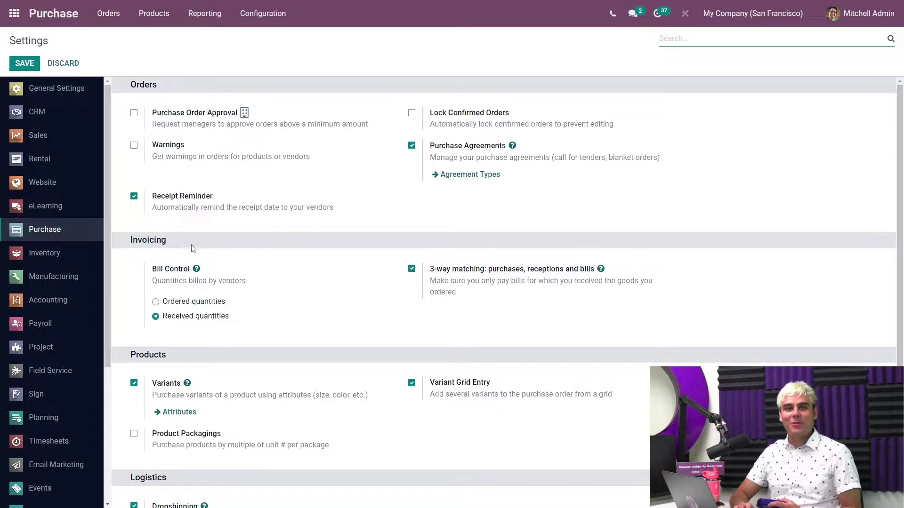
left_click(198, 318)
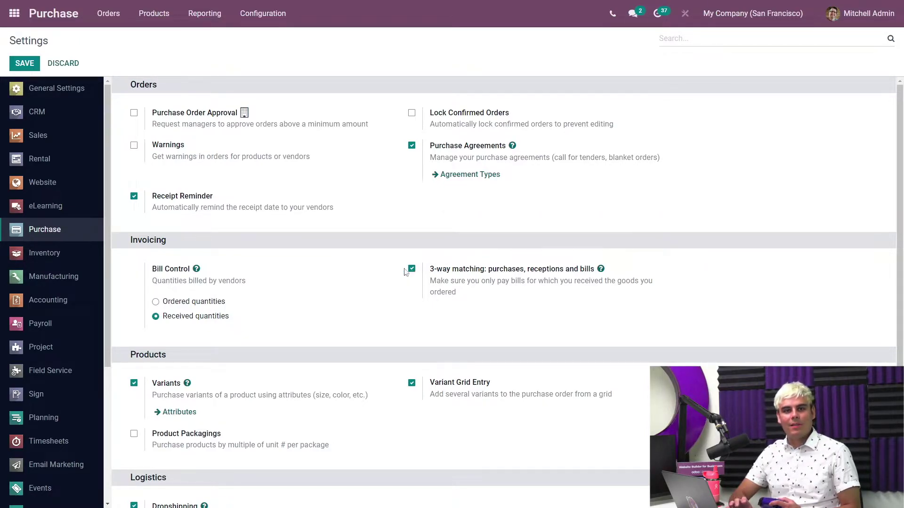
left_click(394, 279)
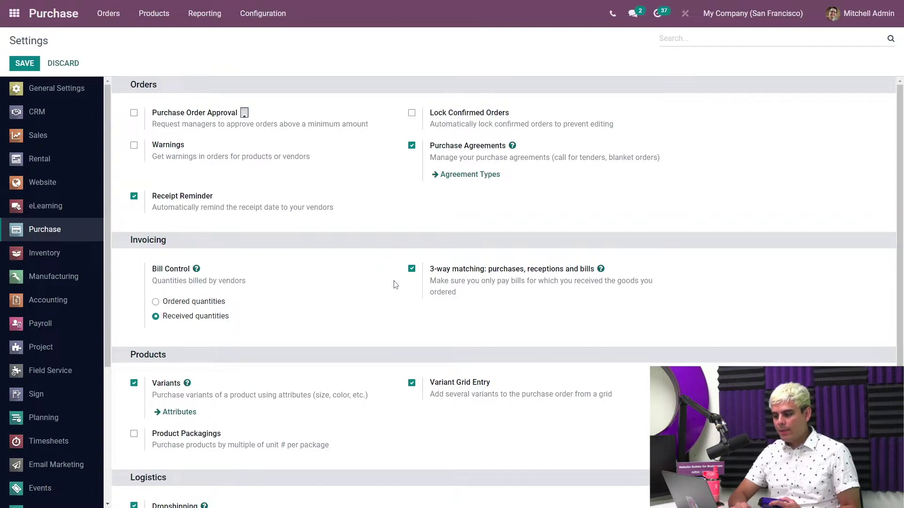
left_click(24, 64)
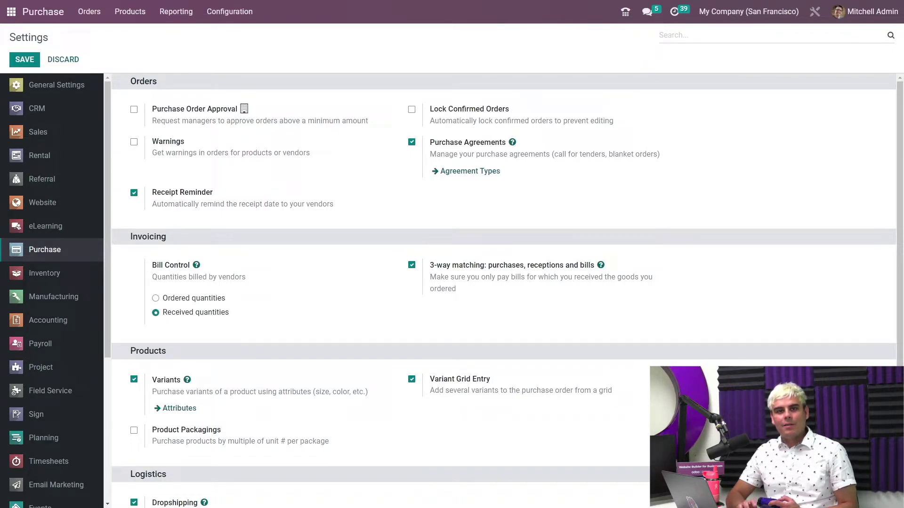
left_click(31, 12)
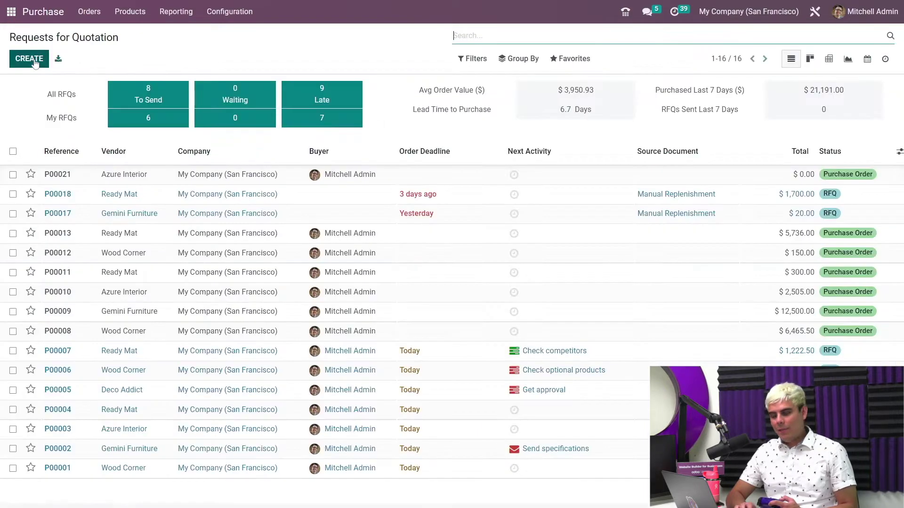
left_click(35, 62)
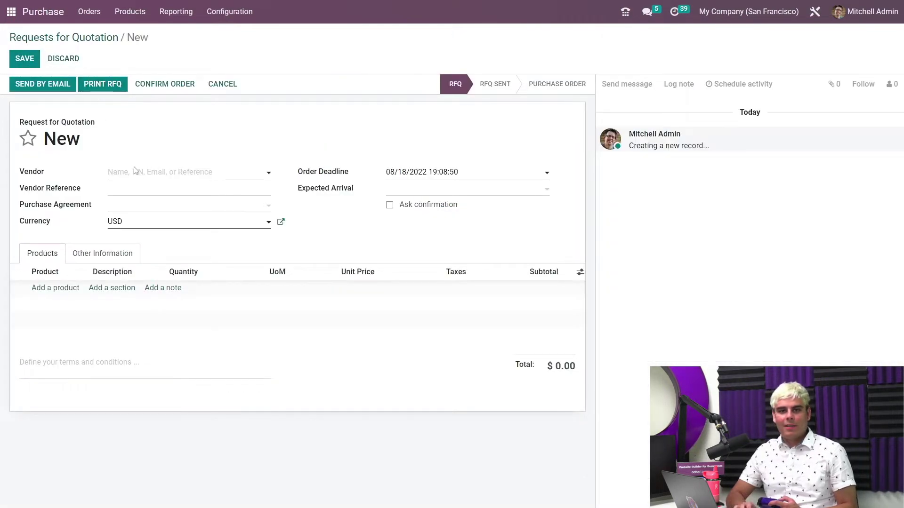
Step: Choose vendor Azure Interior and add a Chair floor protection line, reviewing its Purchase tab settings
left_click(136, 172)
left_click(136, 191)
left_click(46, 288)
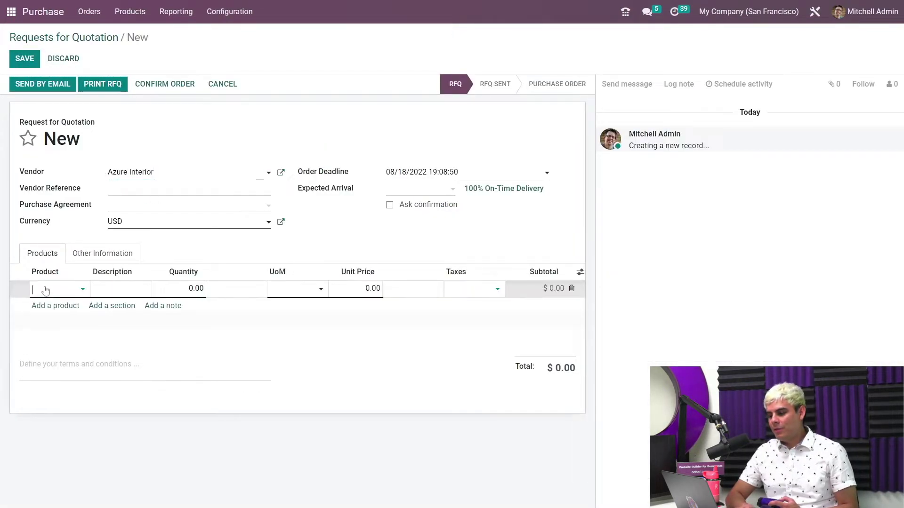
type("chair")
left_click(71, 306)
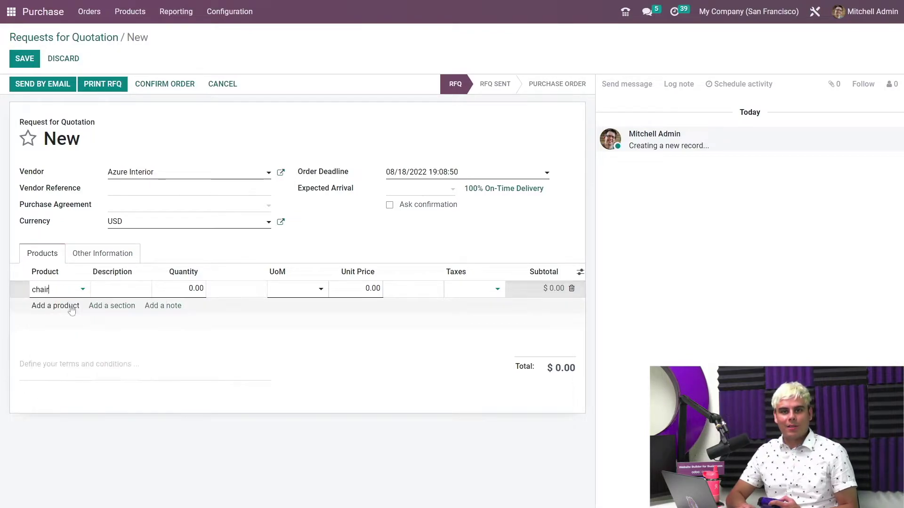
left_click(84, 289)
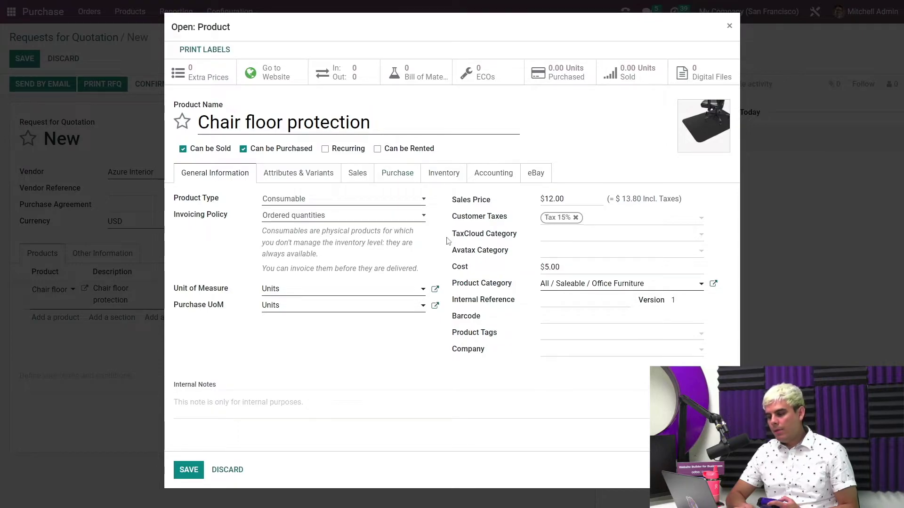
left_click(386, 181)
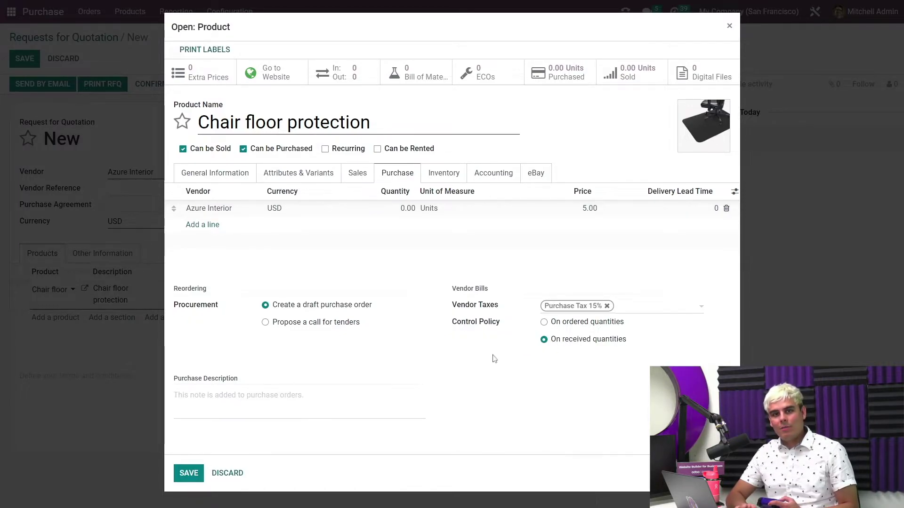
left_click(219, 472)
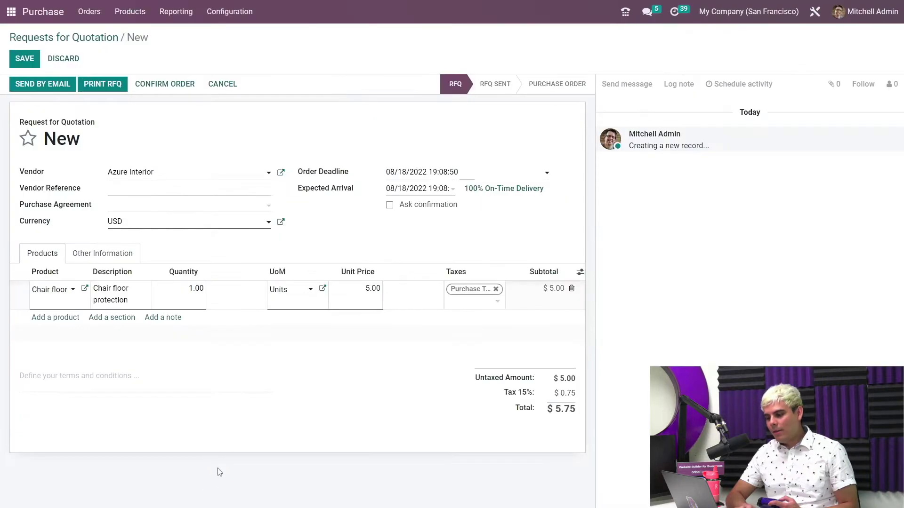
Step: Set the line quantity to 10 and confirm the order as P00026 for $57.50
left_click(189, 289)
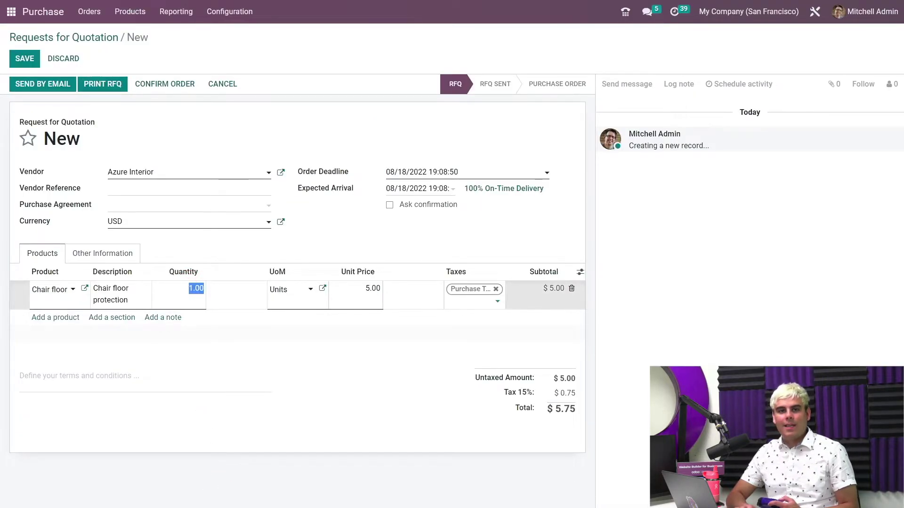
type("10")
left_click(178, 84)
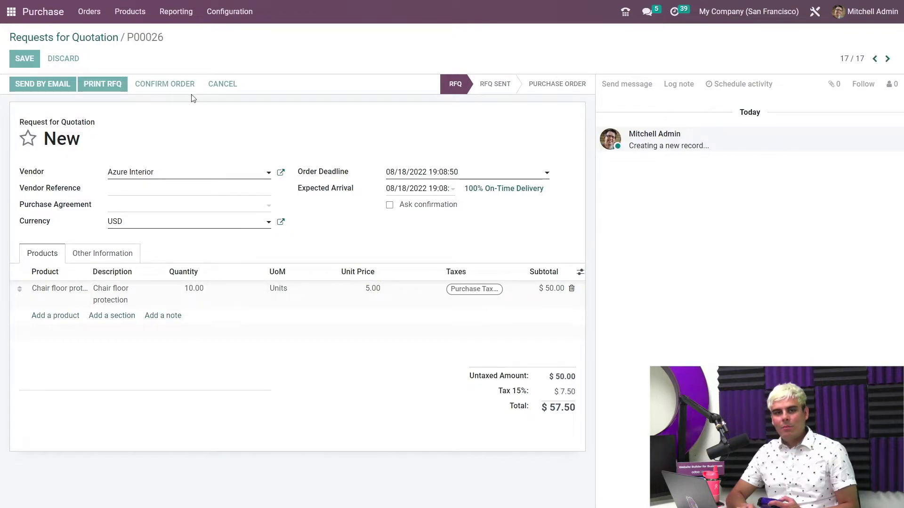
left_click(196, 89)
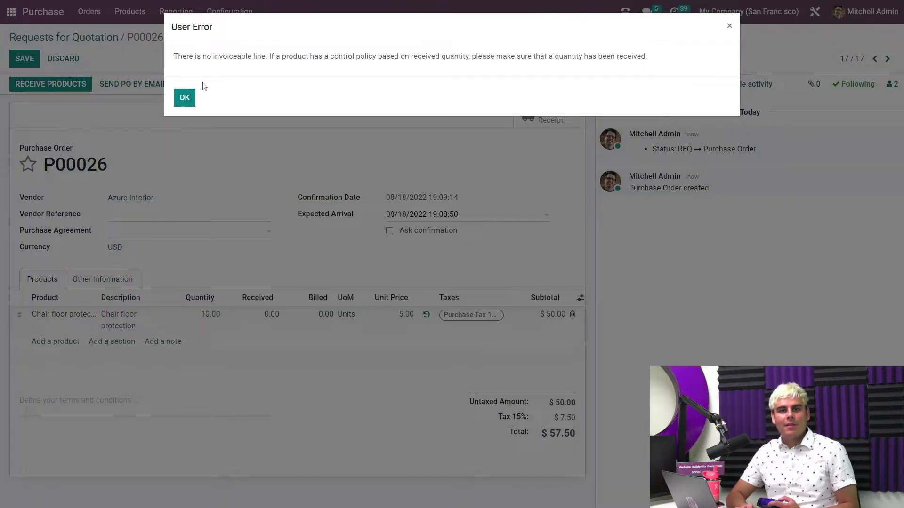
left_click_drag(213, 56, 266, 56)
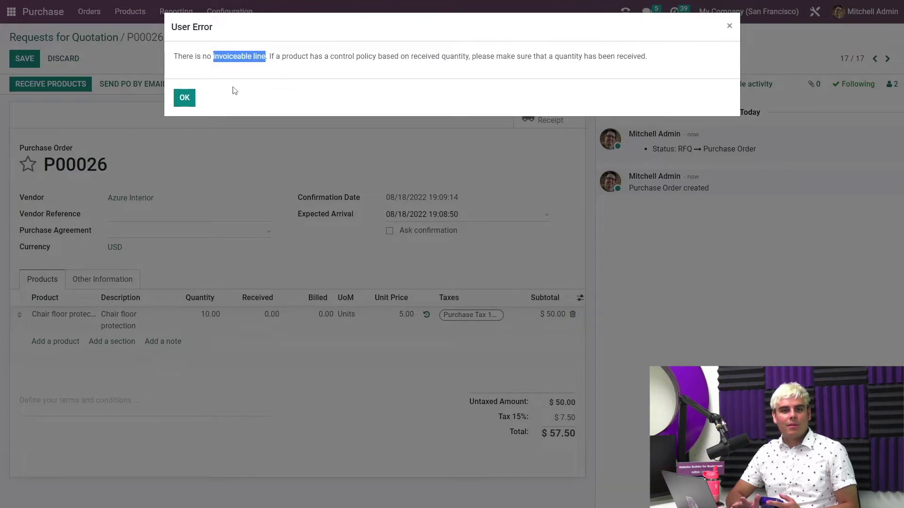
left_click(184, 98)
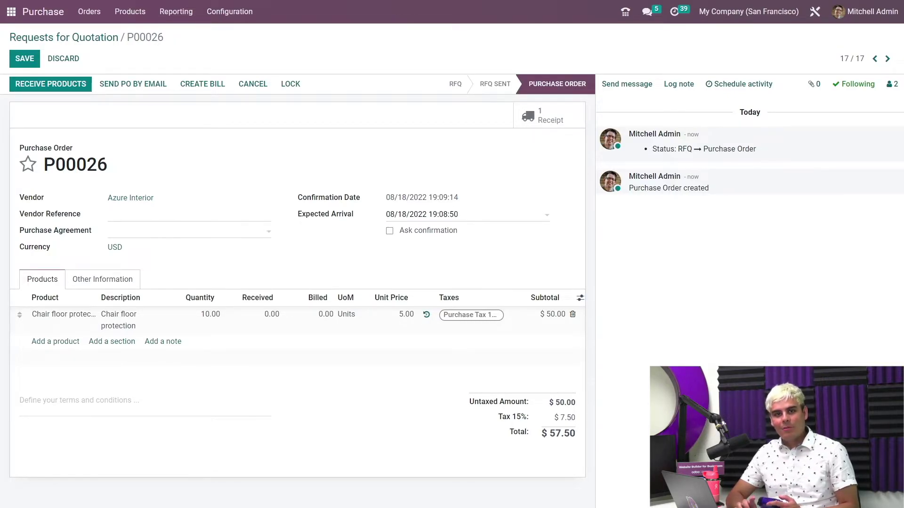
left_click(129, 279)
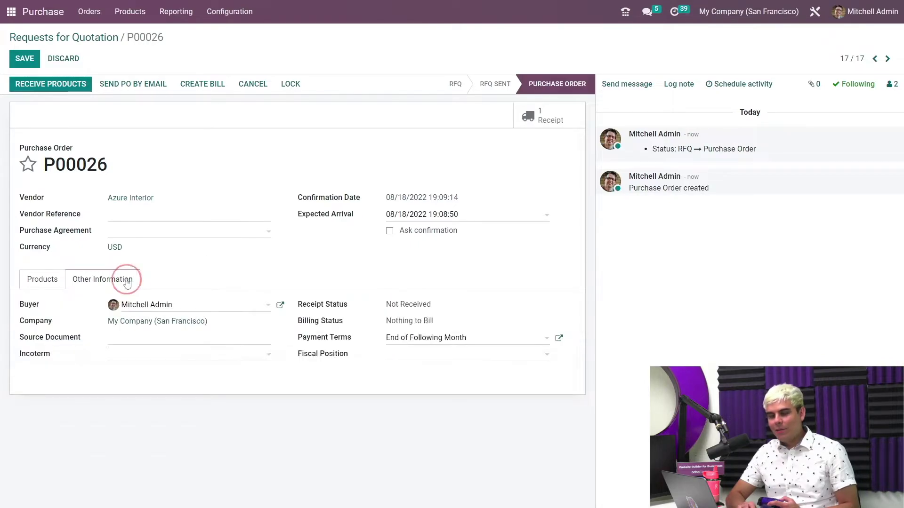
left_click_drag(359, 321, 448, 320)
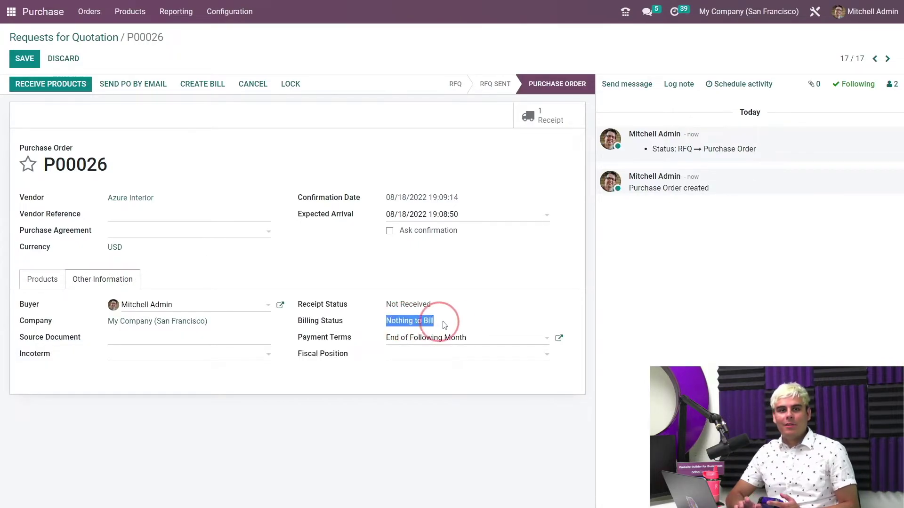
left_click(45, 278)
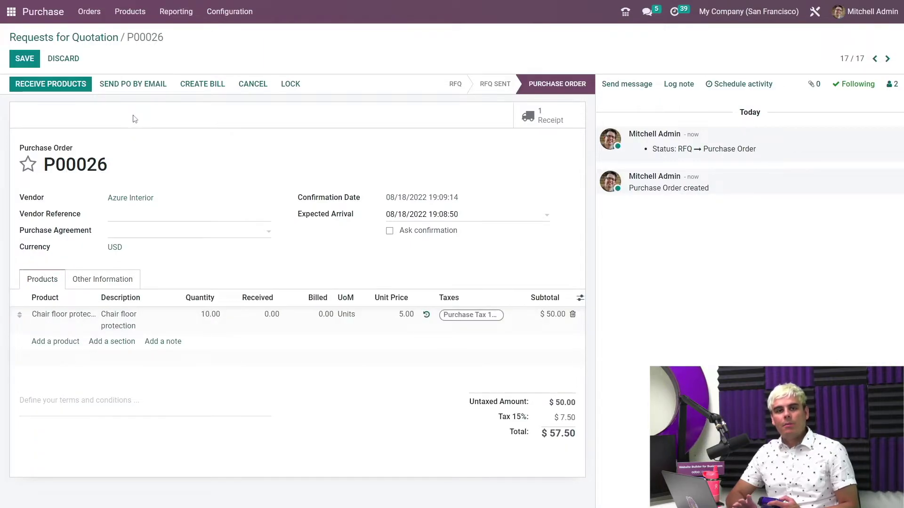
Step: Validate receipt WH/IN/00020 for 5 of 10 units, creating a backorder for the rest
left_click(71, 90)
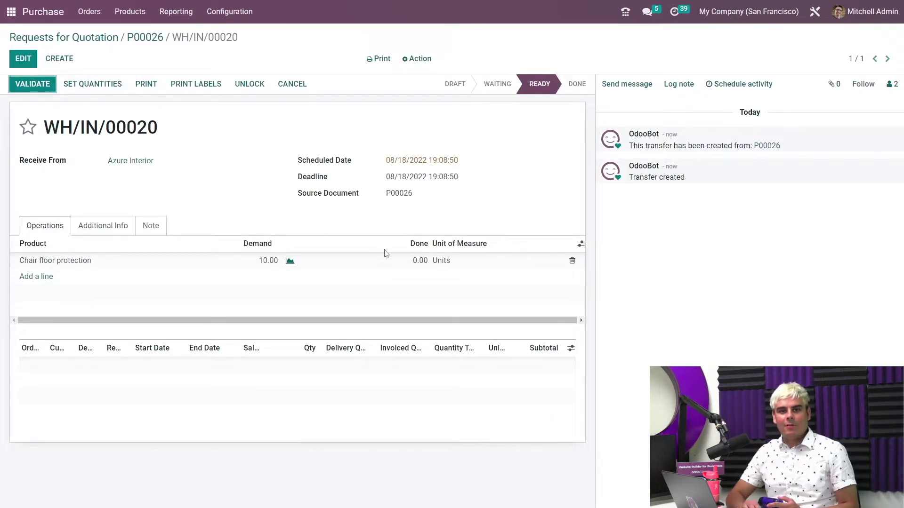
left_click(413, 262)
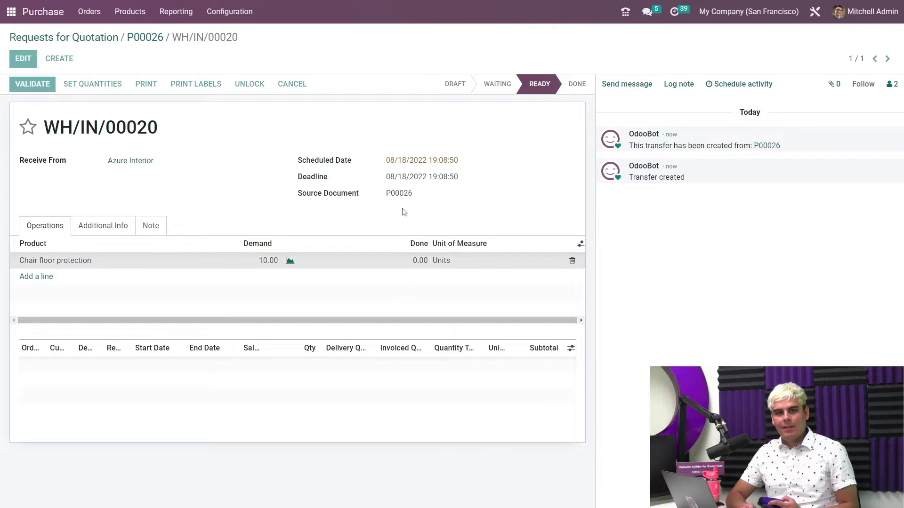
type("5")
left_click(41, 88)
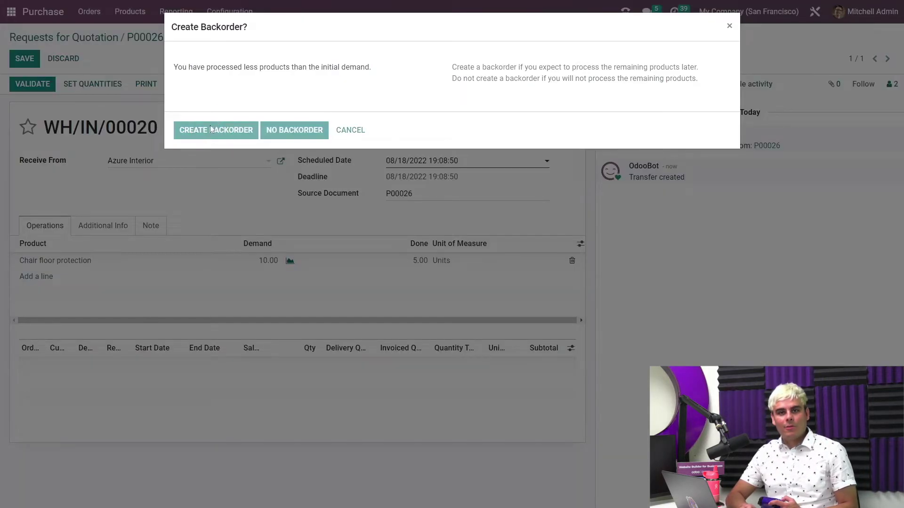
left_click(210, 125)
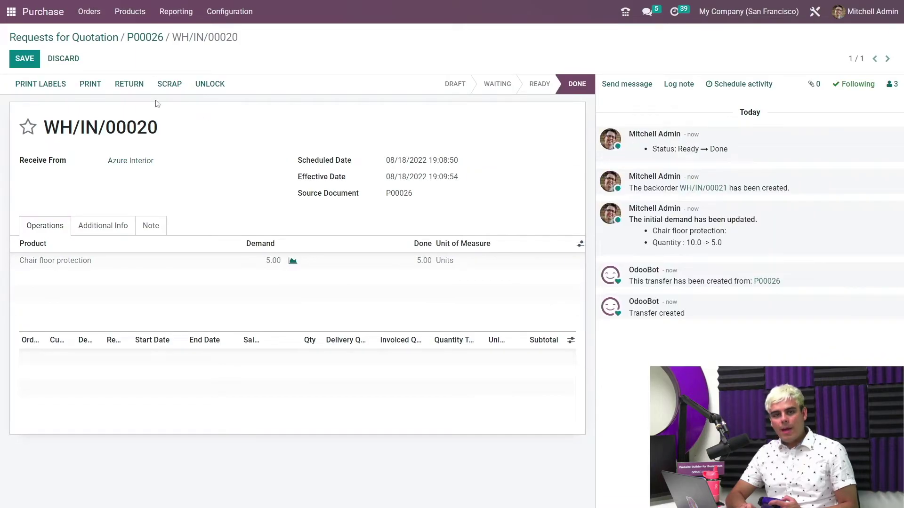
left_click(144, 41)
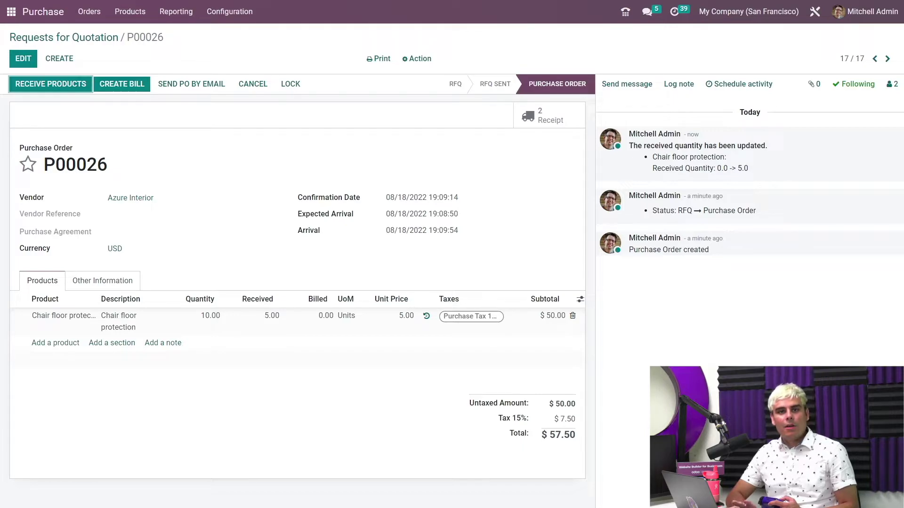
Step: Check P00026's Partially Received and Waiting Bills statuses under Other Information, then create a bill
left_click(118, 282)
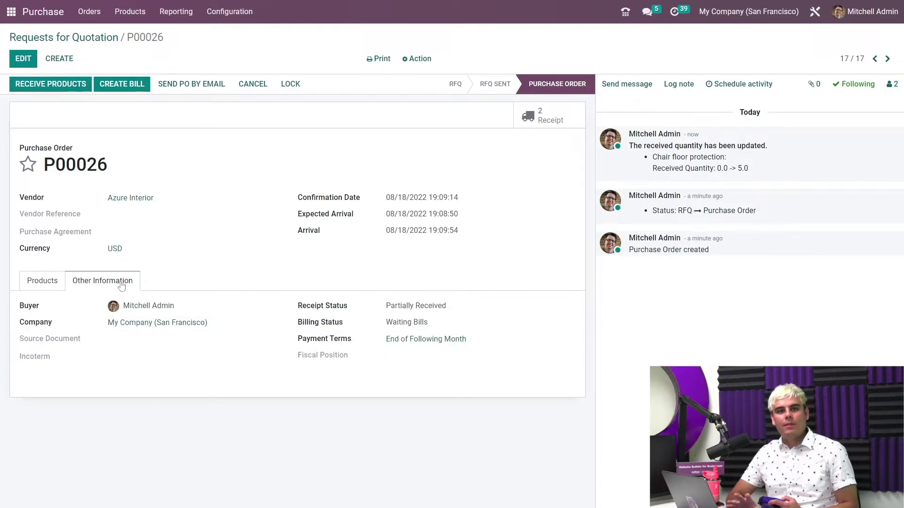
triple_click(388, 324)
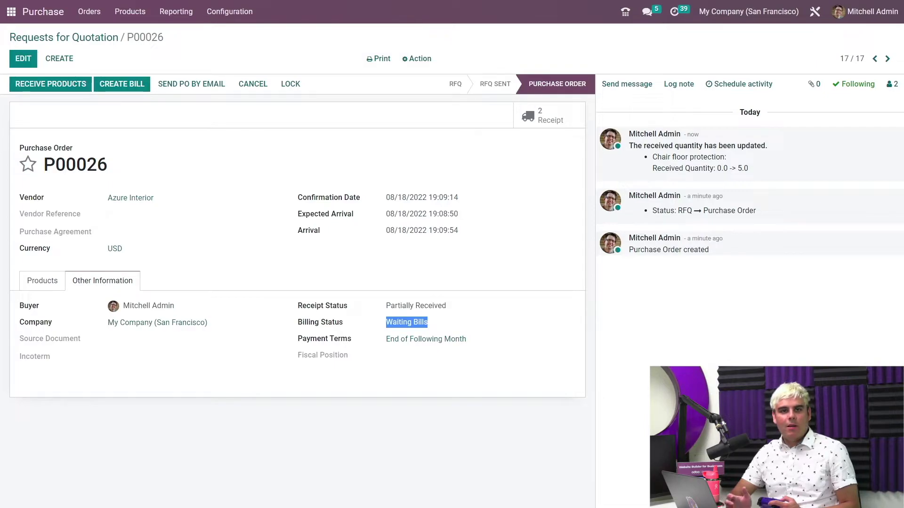
left_click(112, 88)
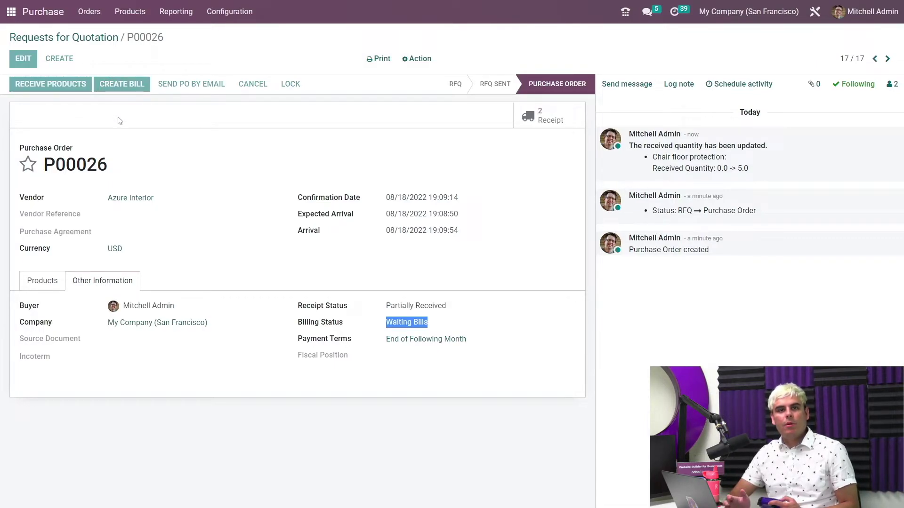
Step: Set the bill line's Chair floor protection quantity to 7, bringing the total to $40.25
left_click(150, 288)
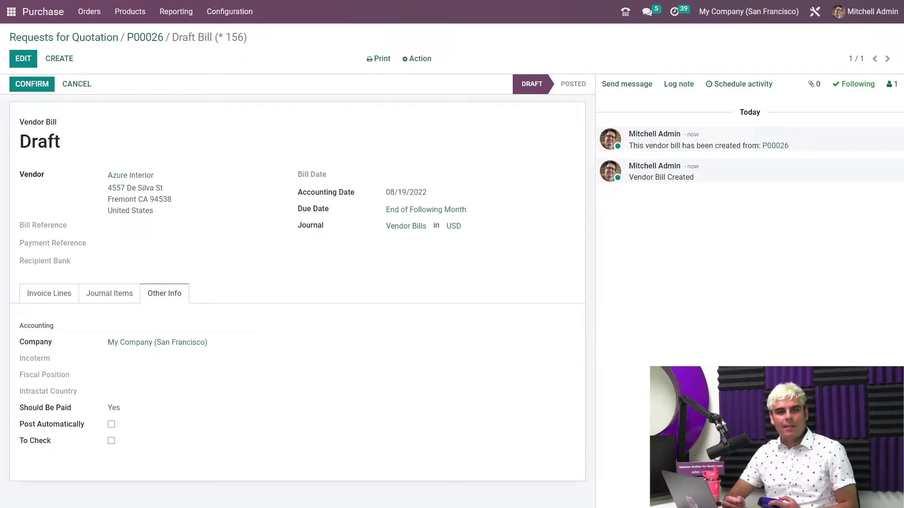
left_click(44, 302)
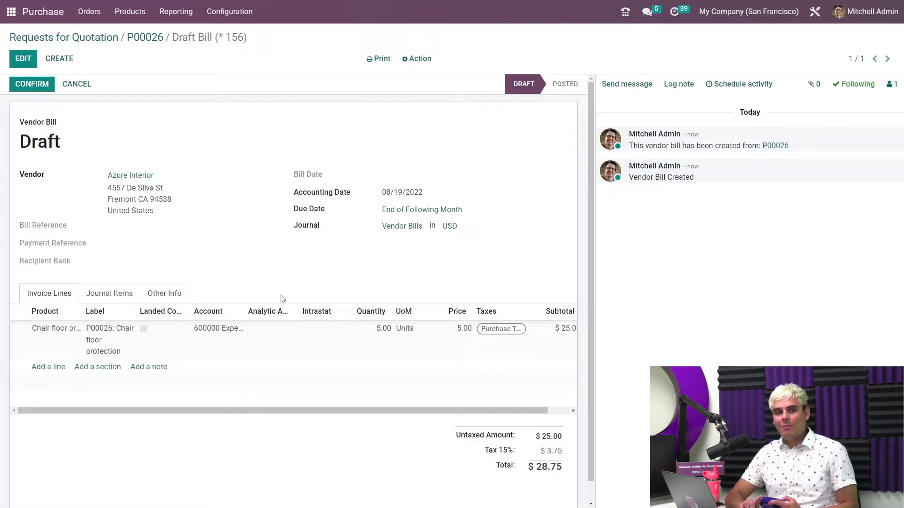
left_click(380, 331)
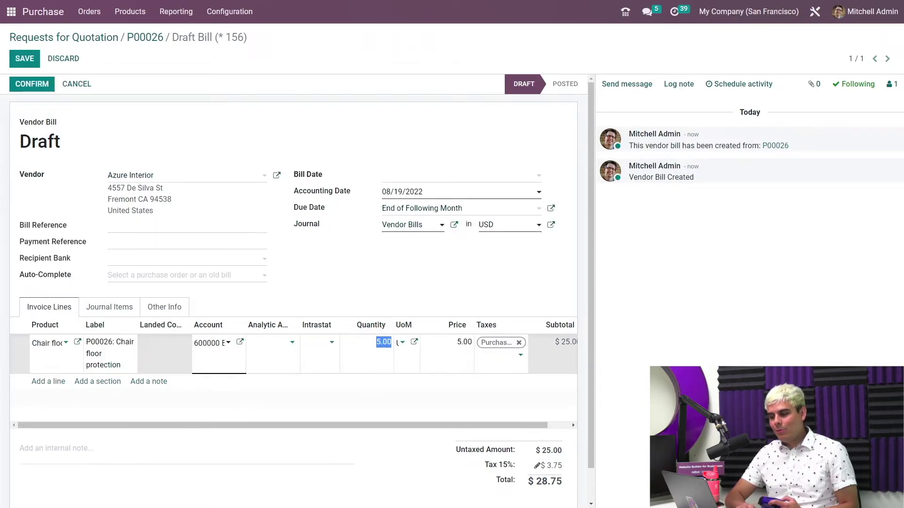
type("7")
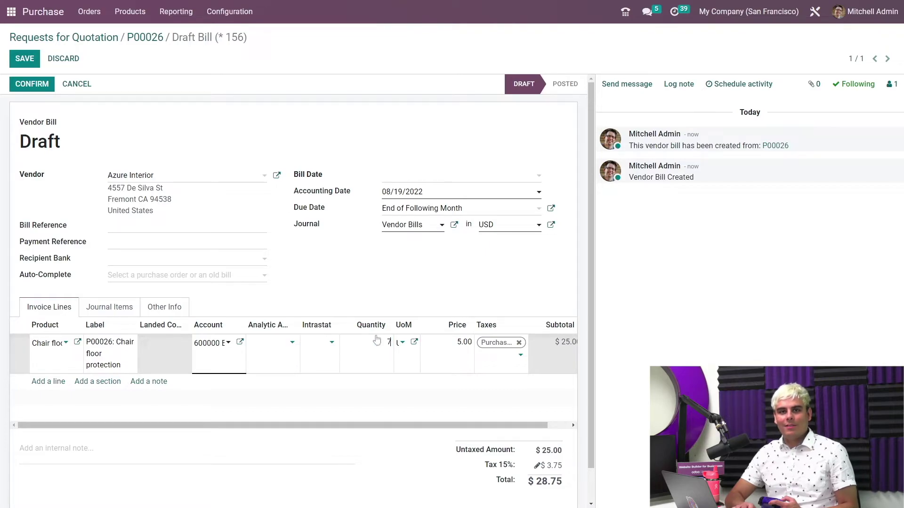
left_click(340, 289)
Step: Save the 7-unit draft bill and review its Other Info and invoice lines
left_click(25, 60)
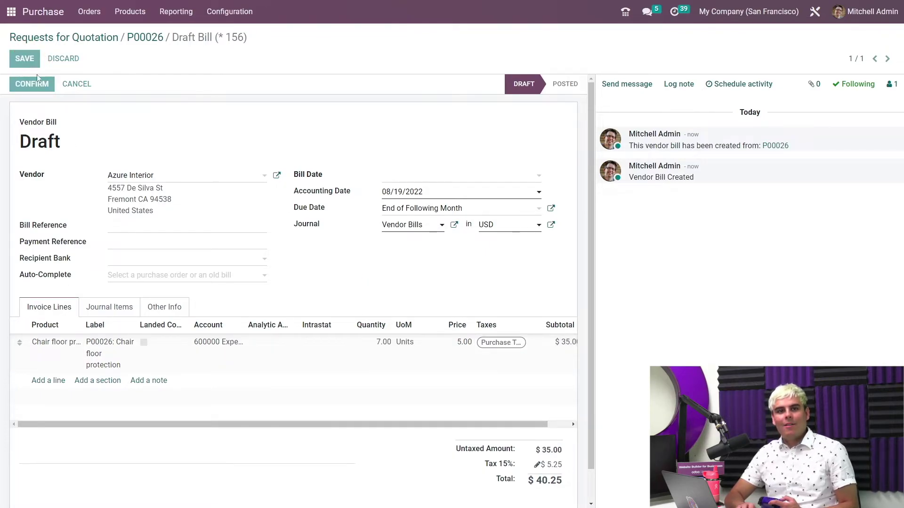
left_click(32, 84)
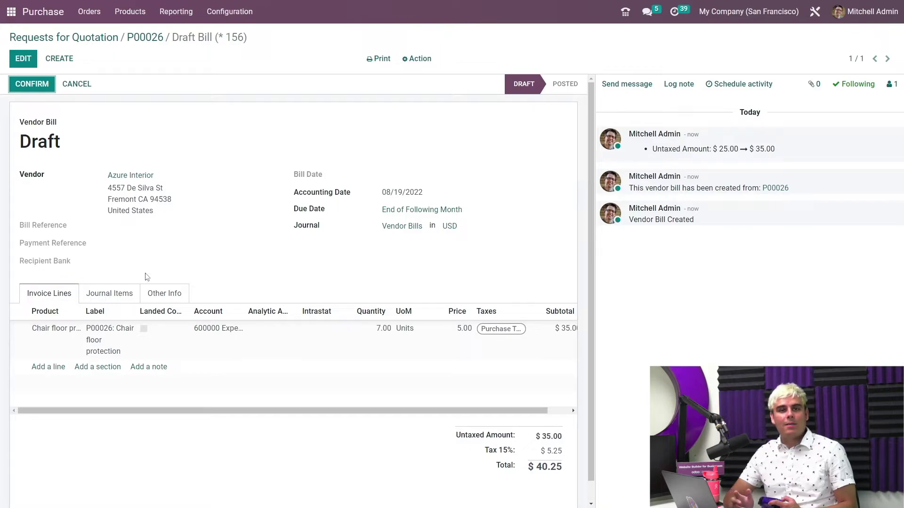
left_click(155, 291)
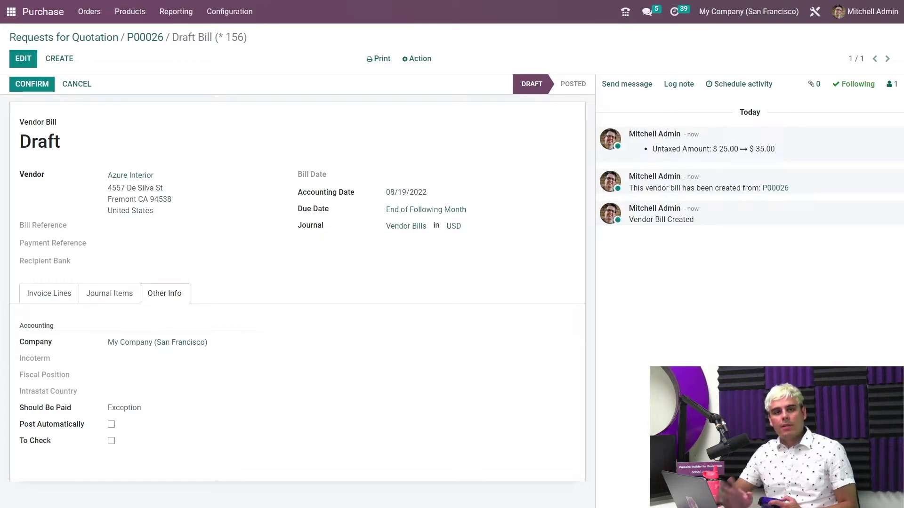
left_click(65, 294)
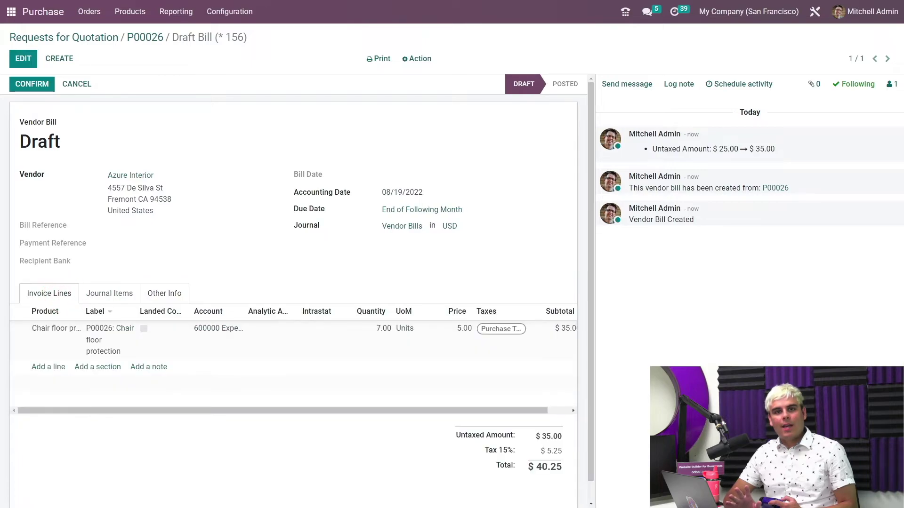
Step: Reduce the bill line quantity from 7 to 5 units
left_click(376, 335)
type("5")
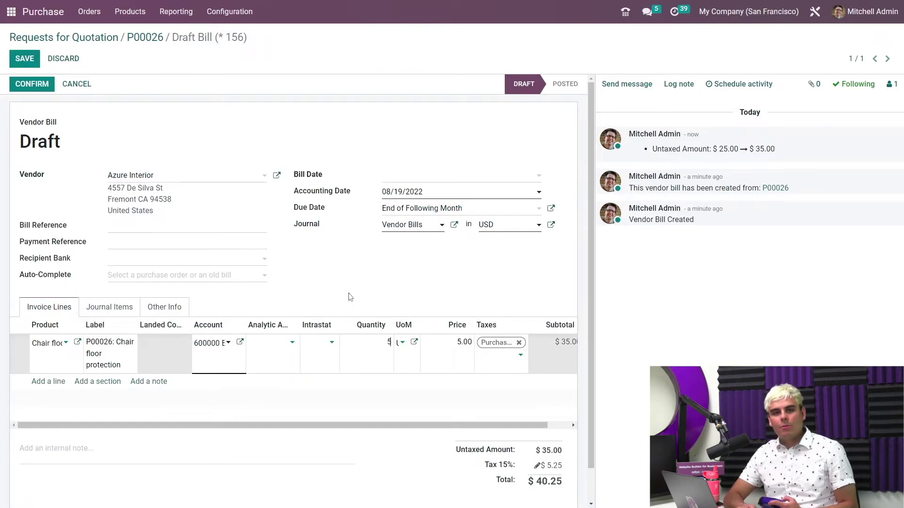
left_click(345, 294)
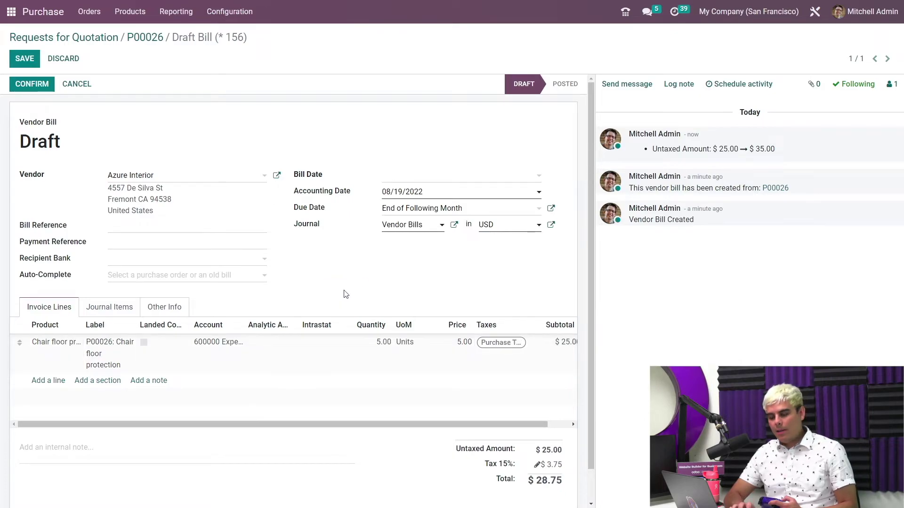
Step: Date the bill 08/18/2022 and post it as BILL/2022/08/0003 for $28.75
left_click(402, 179)
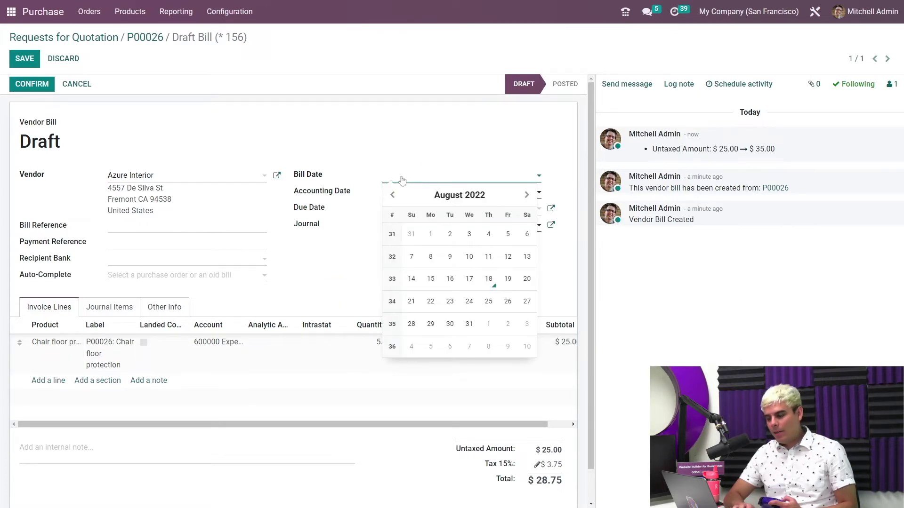
left_click(489, 279)
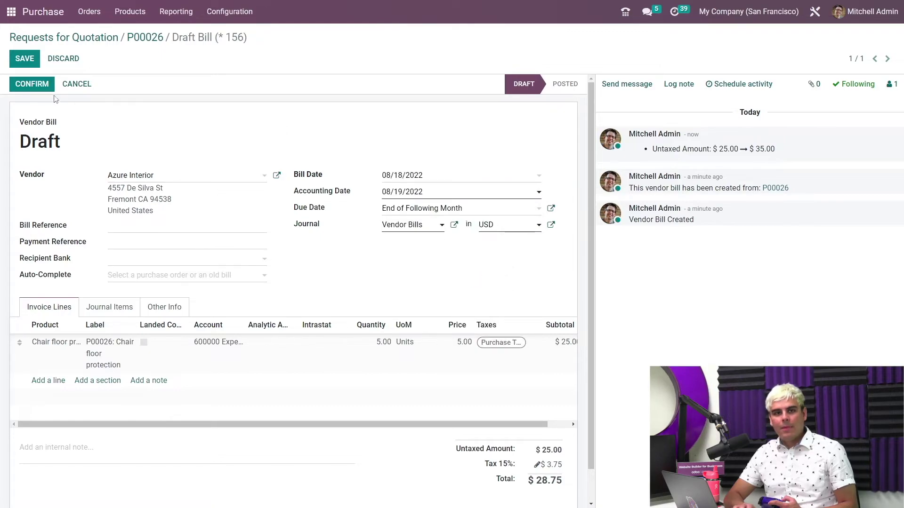
left_click(23, 57)
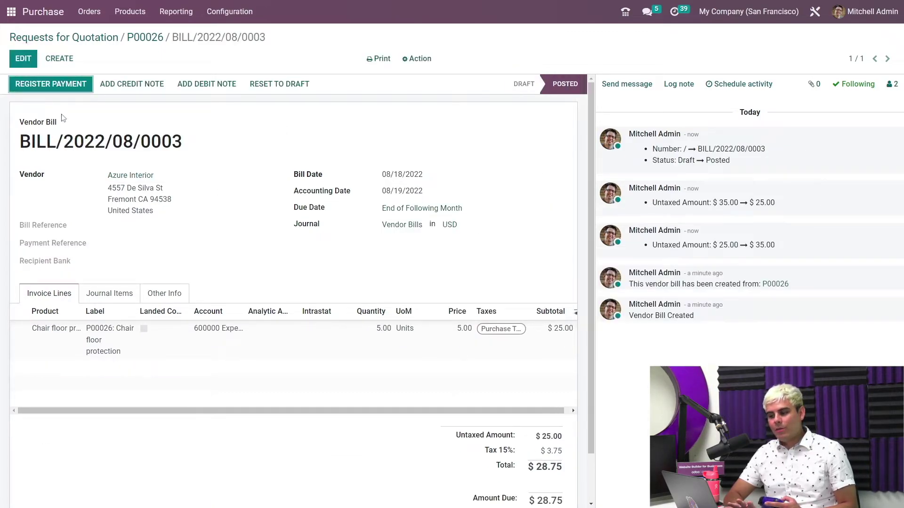
left_click(61, 88)
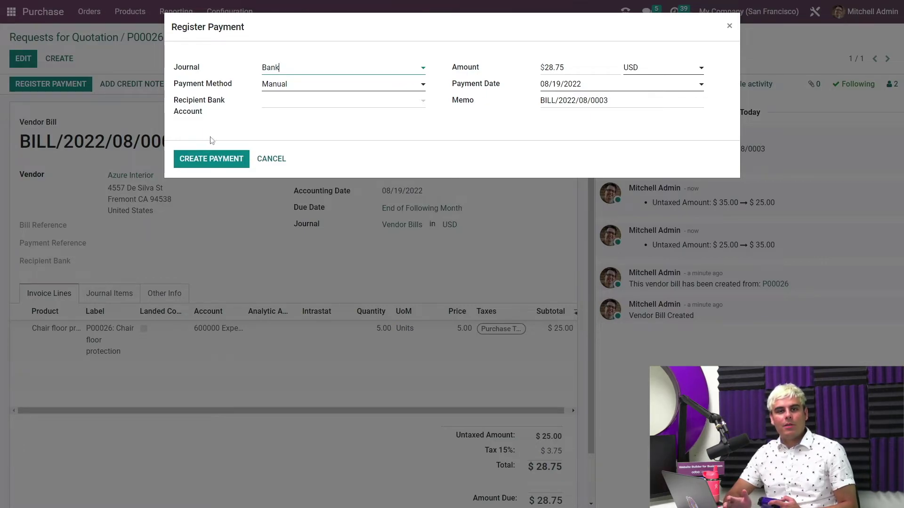
Step: Record the $28.75 payment and force the bill's Should Be Paid status to No
left_click(213, 155)
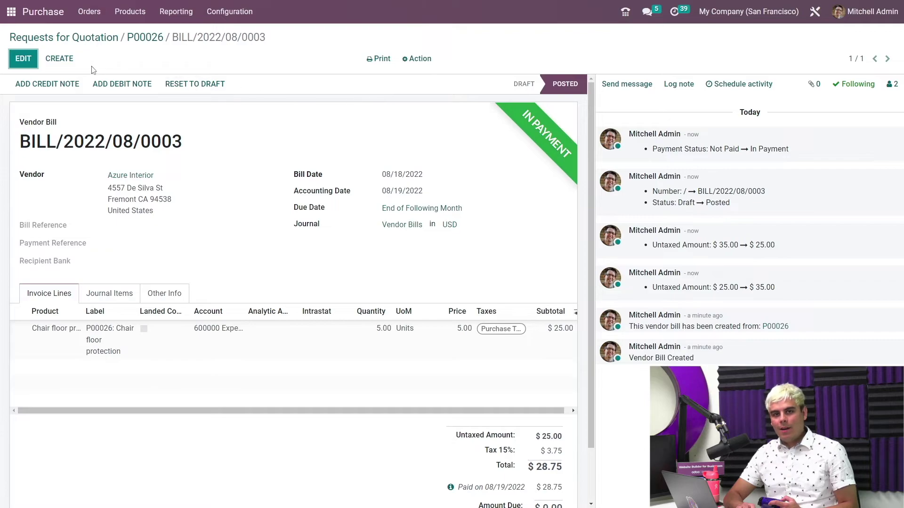
left_click(24, 59)
left_click(160, 293)
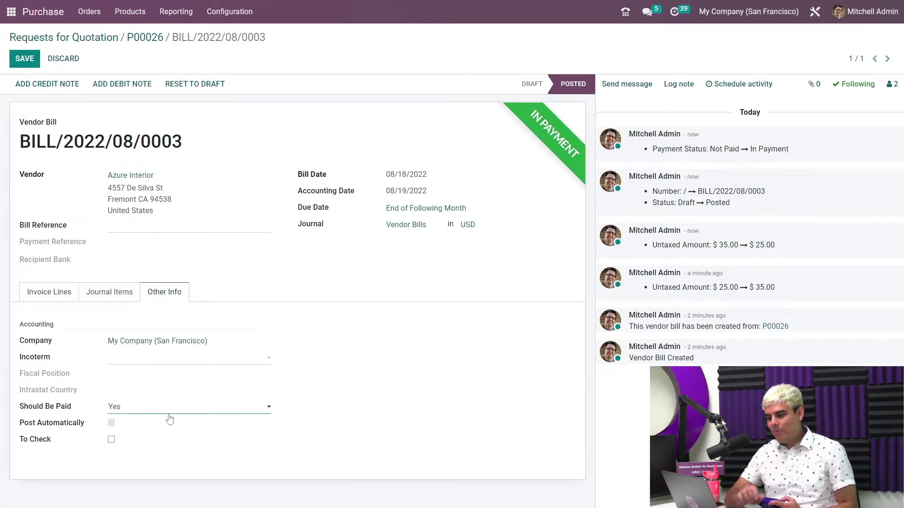
left_click(157, 443)
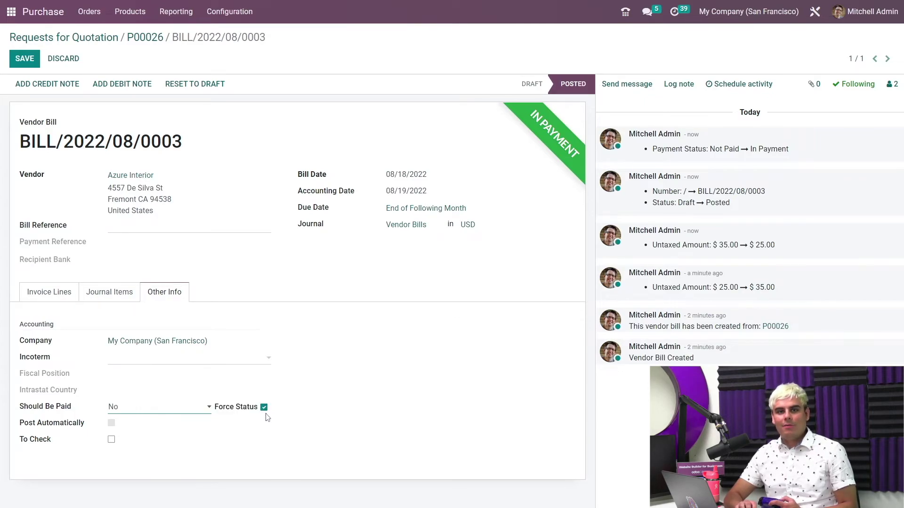
left_click(27, 56)
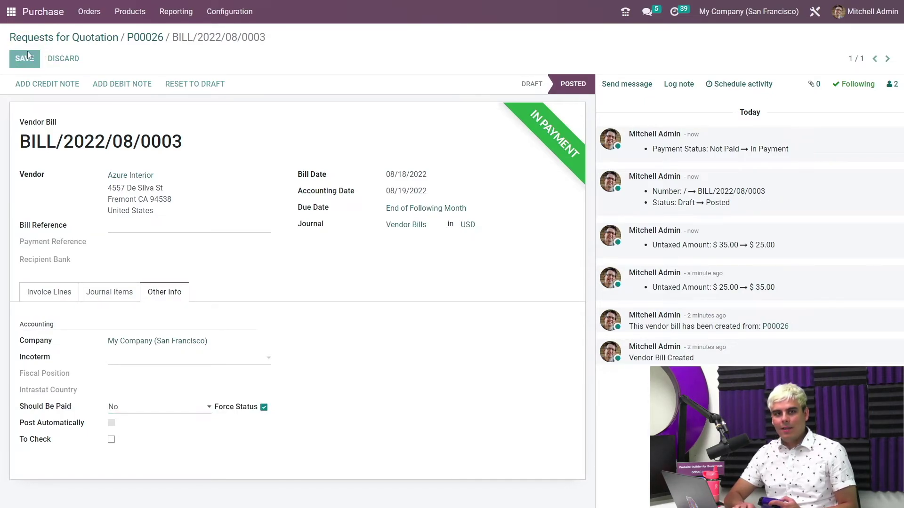
Step: Validate backorder receipt WH/IN/00021 for the remaining 5 Chair floor protection units with immediate transfer
left_click(139, 42)
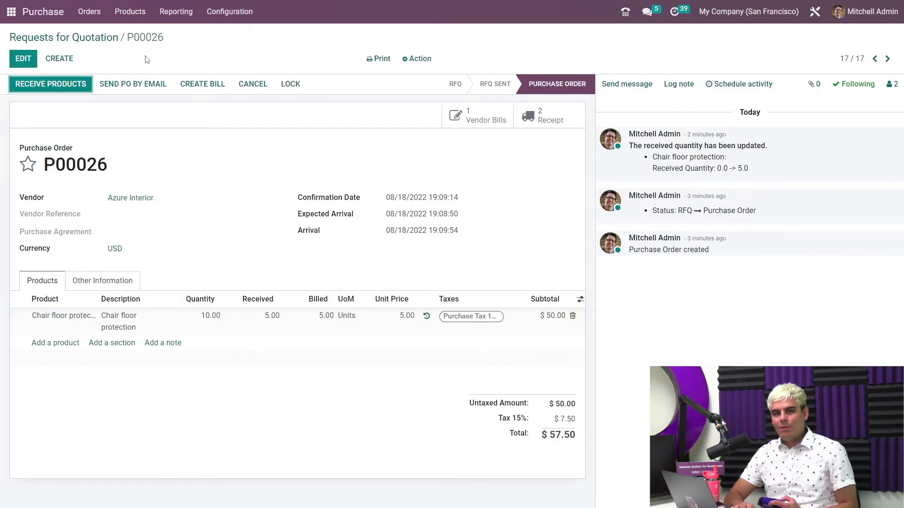
left_click(73, 90)
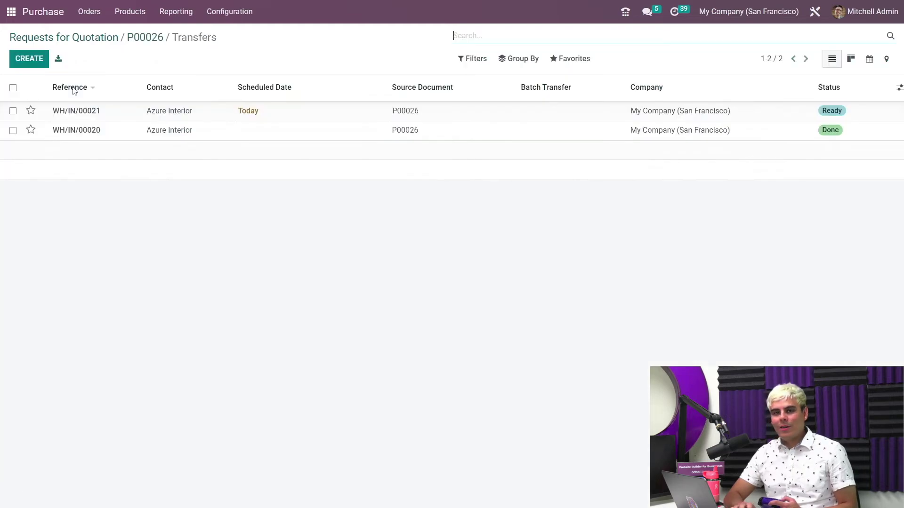
left_click(118, 111)
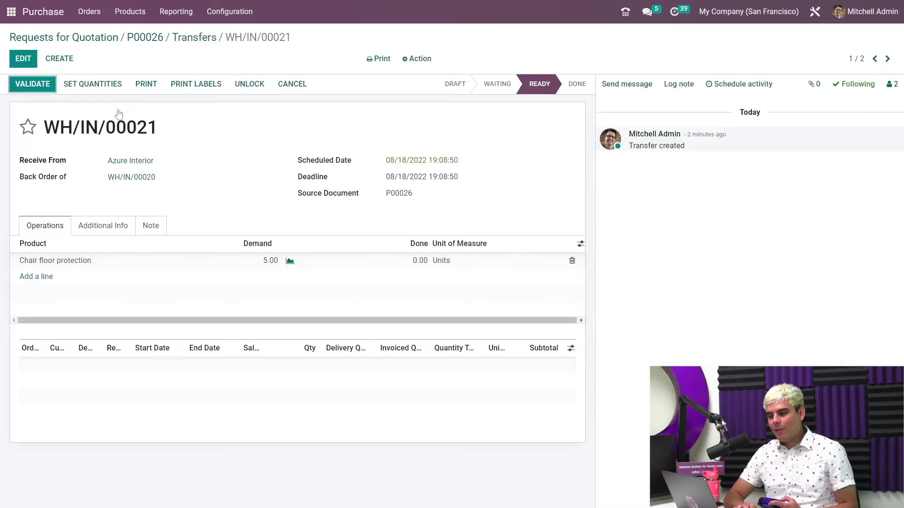
left_click(51, 91)
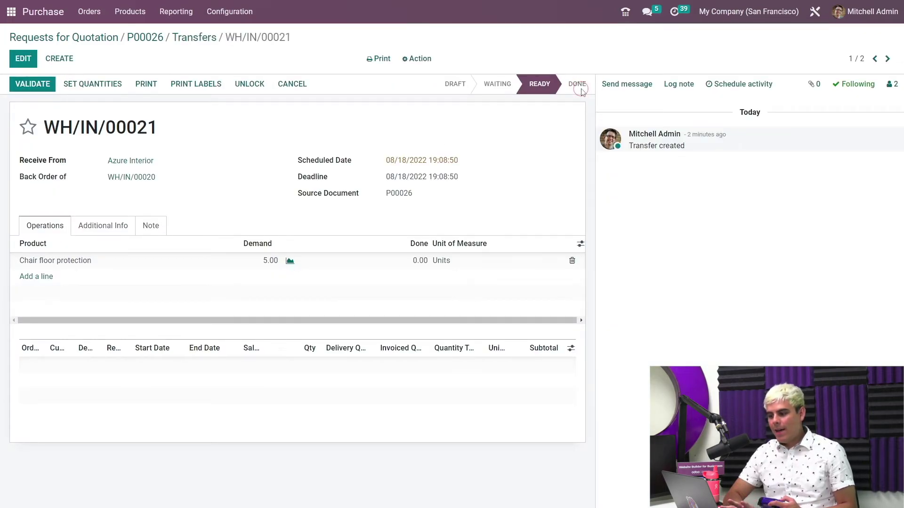
left_click(45, 87)
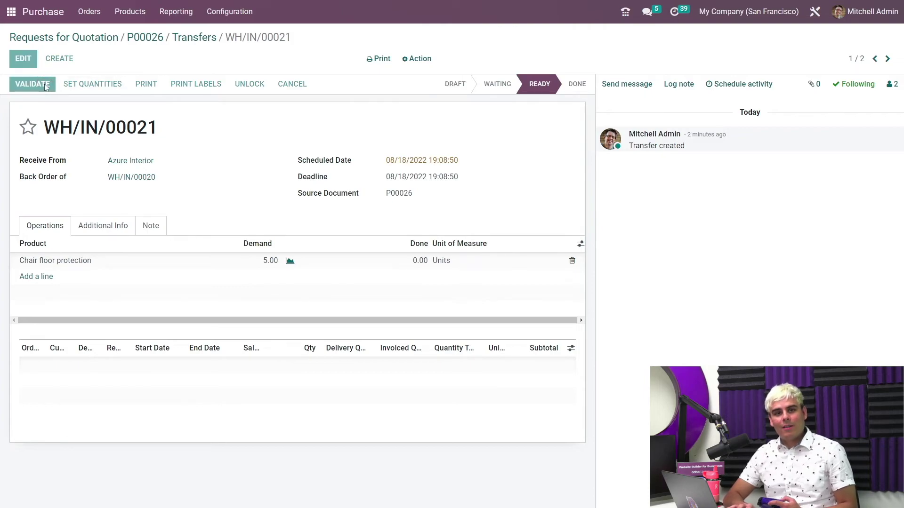
left_click(175, 118)
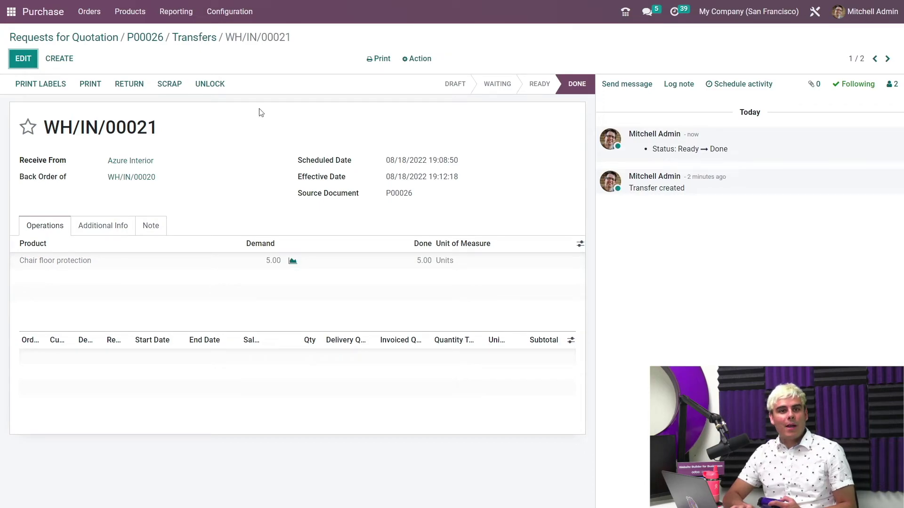
Step: Create a second bill from P00026 dated 08/18/2022 and post it as BILL/2022/08/0004
left_click(154, 43)
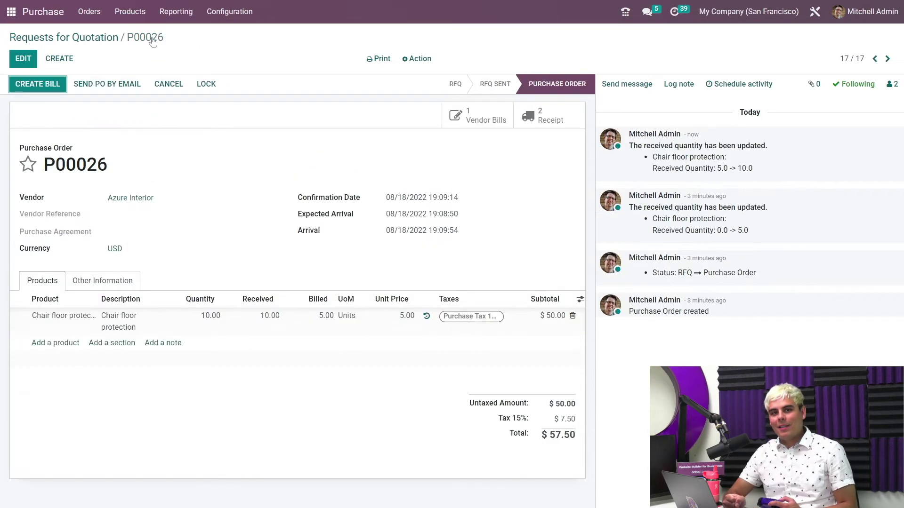
left_click(48, 85)
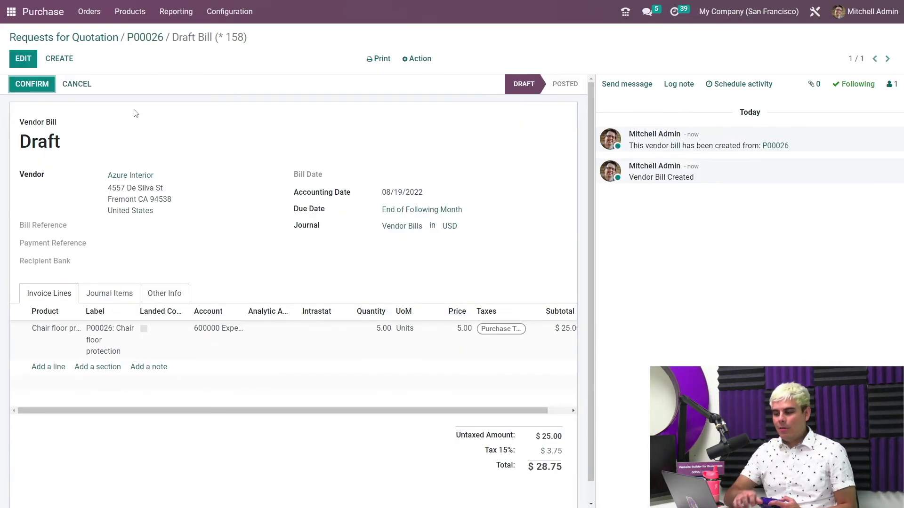
left_click(23, 59)
left_click(408, 180)
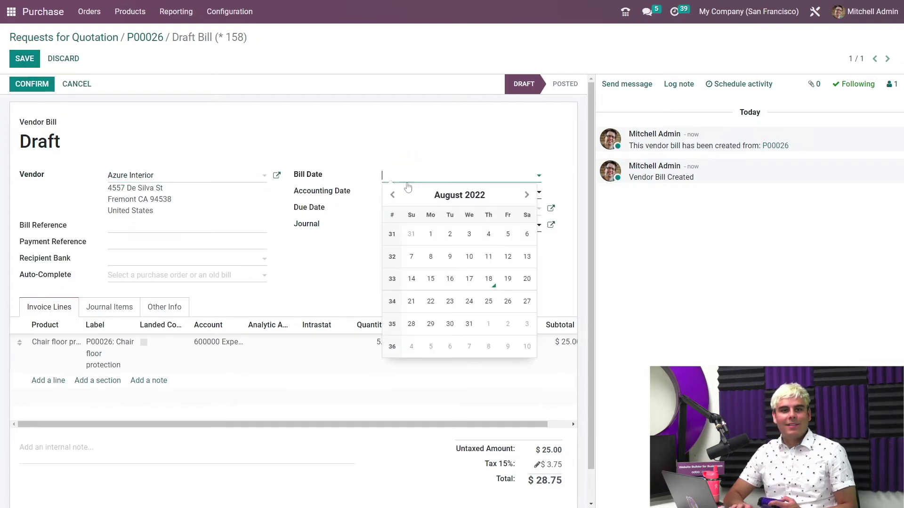
left_click(490, 279)
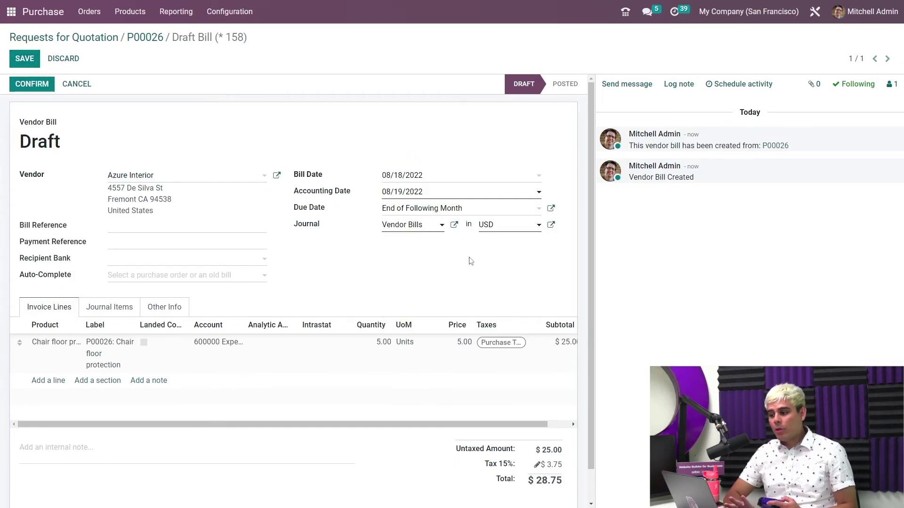
left_click(28, 60)
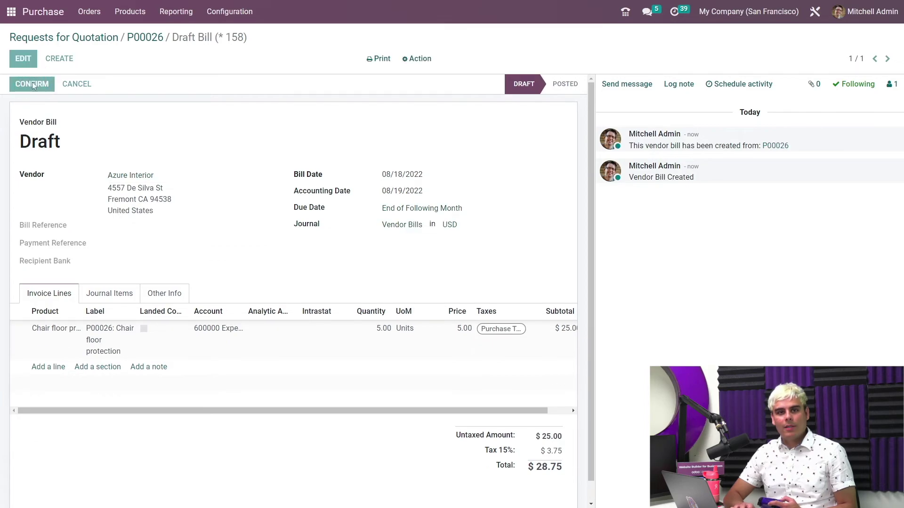
left_click(32, 83)
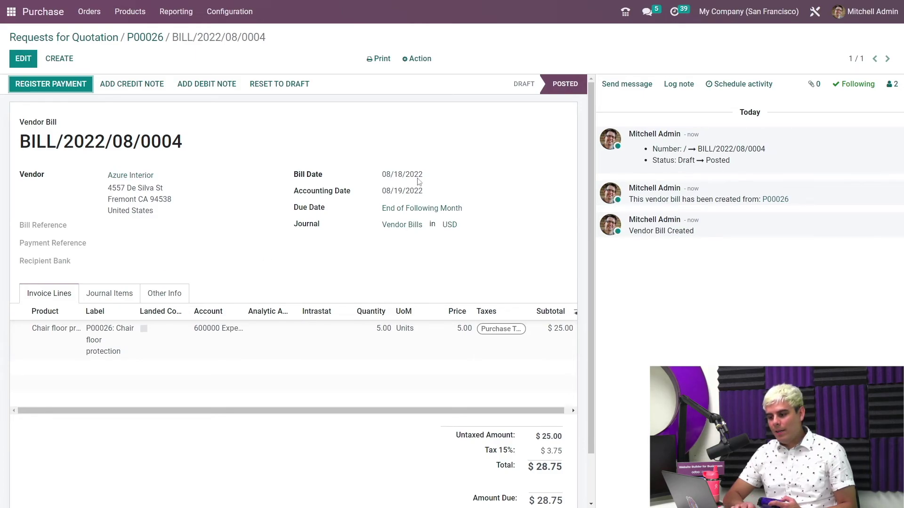
Step: In the Purchase Orders list, select P00021, P00013, P00012 and P00011 and batch-create their draft bills
left_click(89, 12)
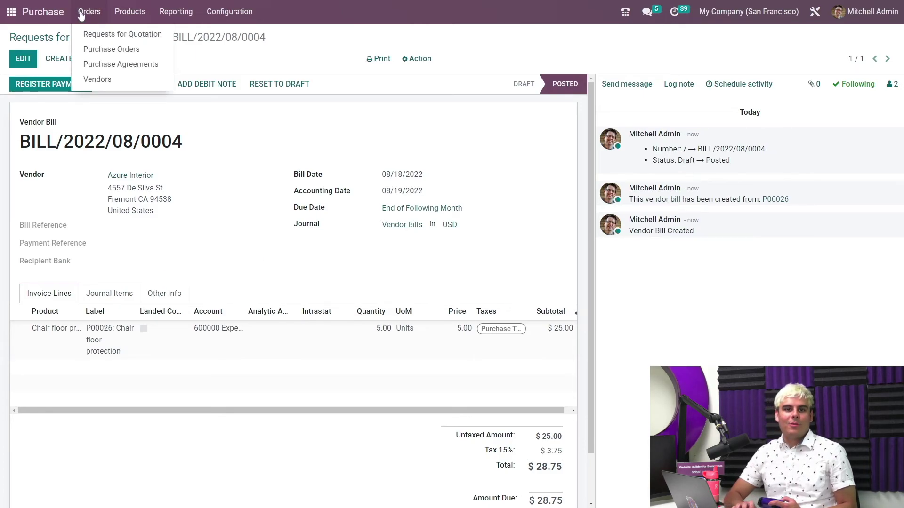
left_click(105, 47)
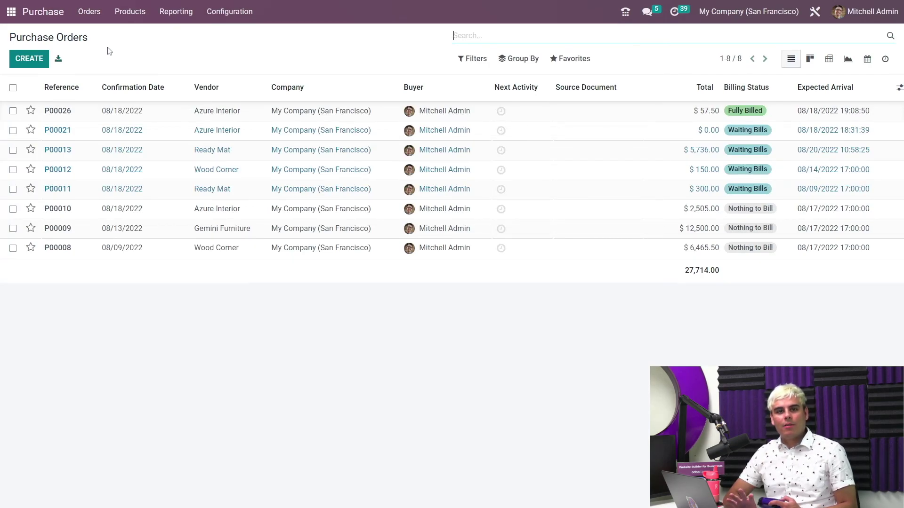
left_click(13, 131)
left_click(13, 150)
left_click(13, 169)
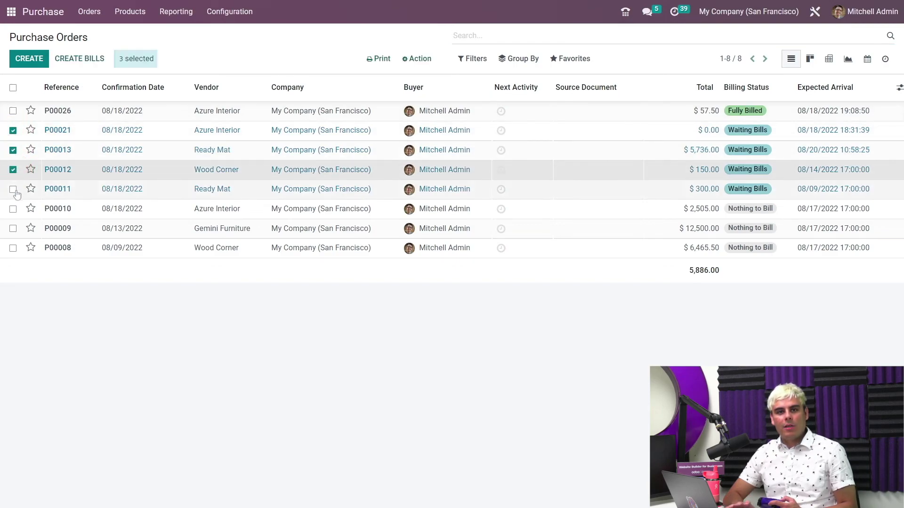
left_click(13, 190)
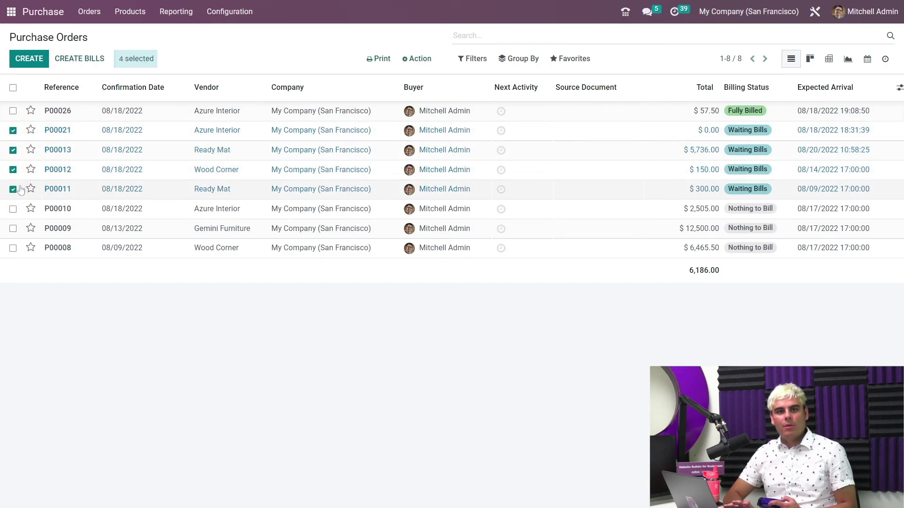
left_click(81, 59)
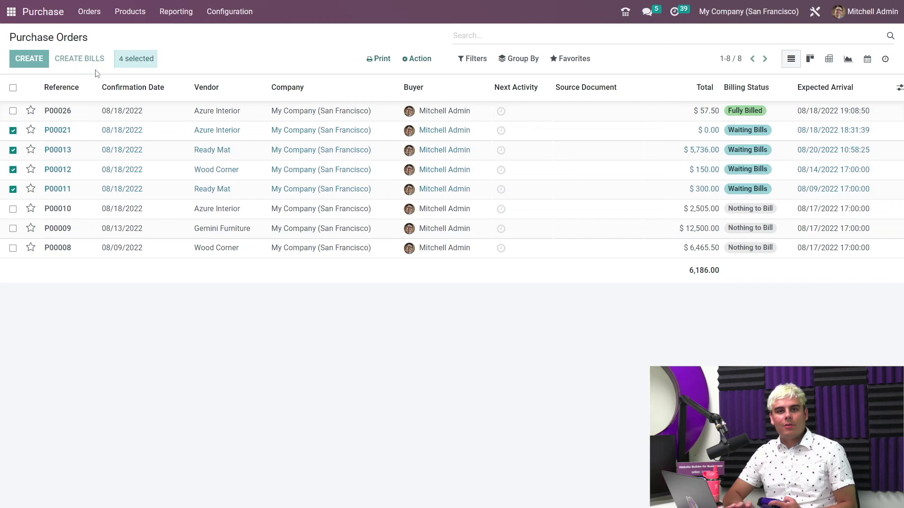